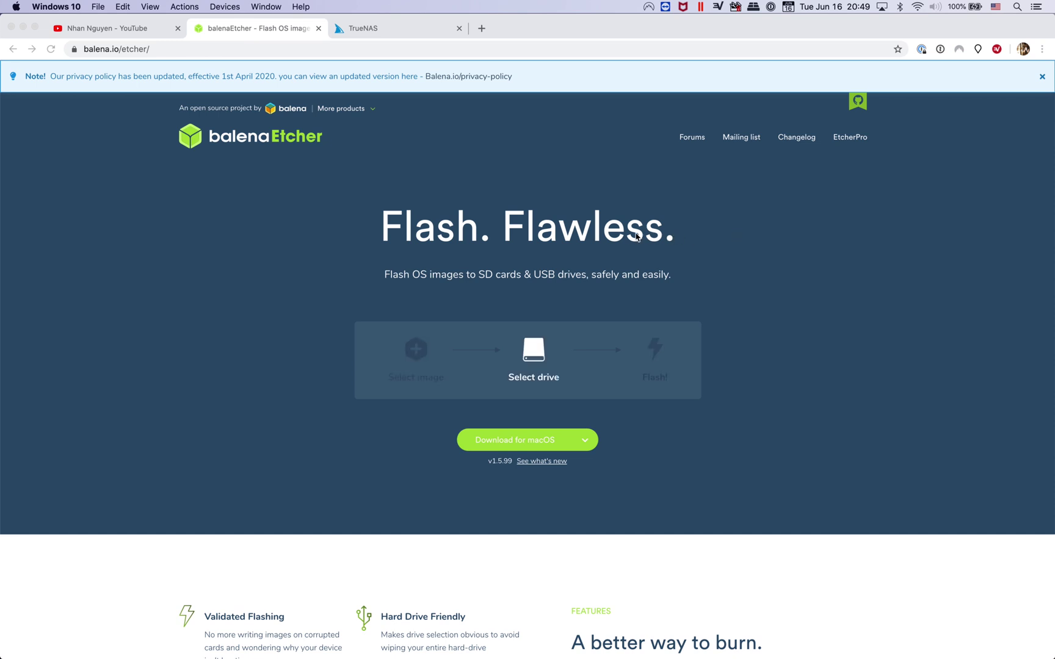
# Step: Scroll the balenaEtcher homepage in Chrome to show the Download for macOS offer
pyautogui.scroll(-2, 626, 238)
pyautogui.scroll(-2, 626, 238)
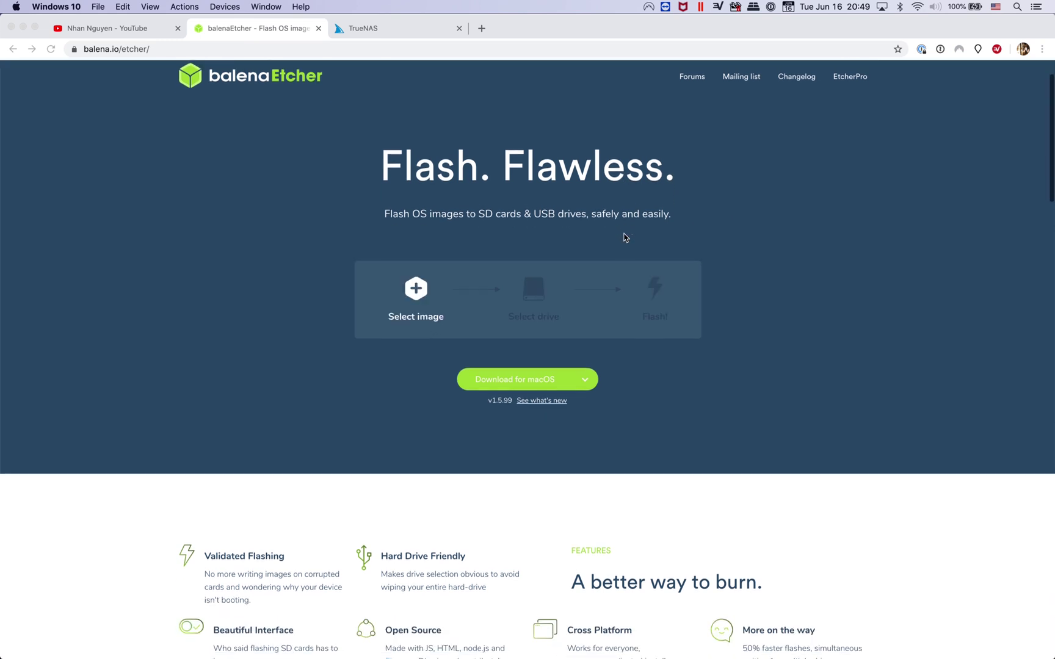
pyautogui.scroll(-2, 625, 238)
pyautogui.scroll(-1, 626, 238)
pyautogui.scroll(-5, 624, 237)
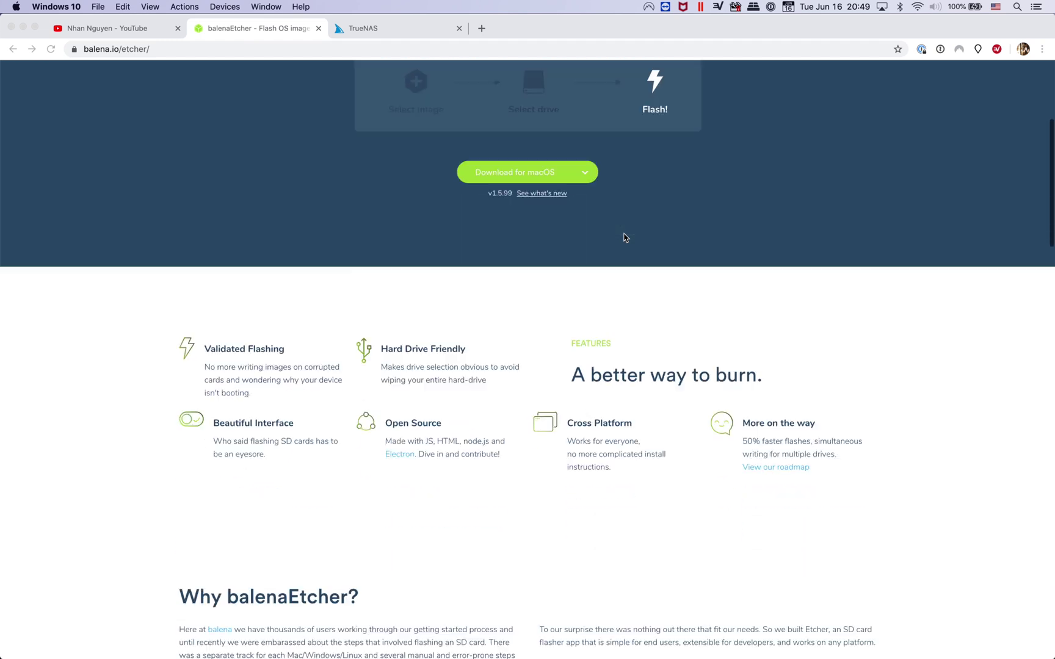
pyautogui.scroll(-8, 624, 237)
pyautogui.scroll(-14, 624, 237)
pyautogui.scroll(-5, 624, 236)
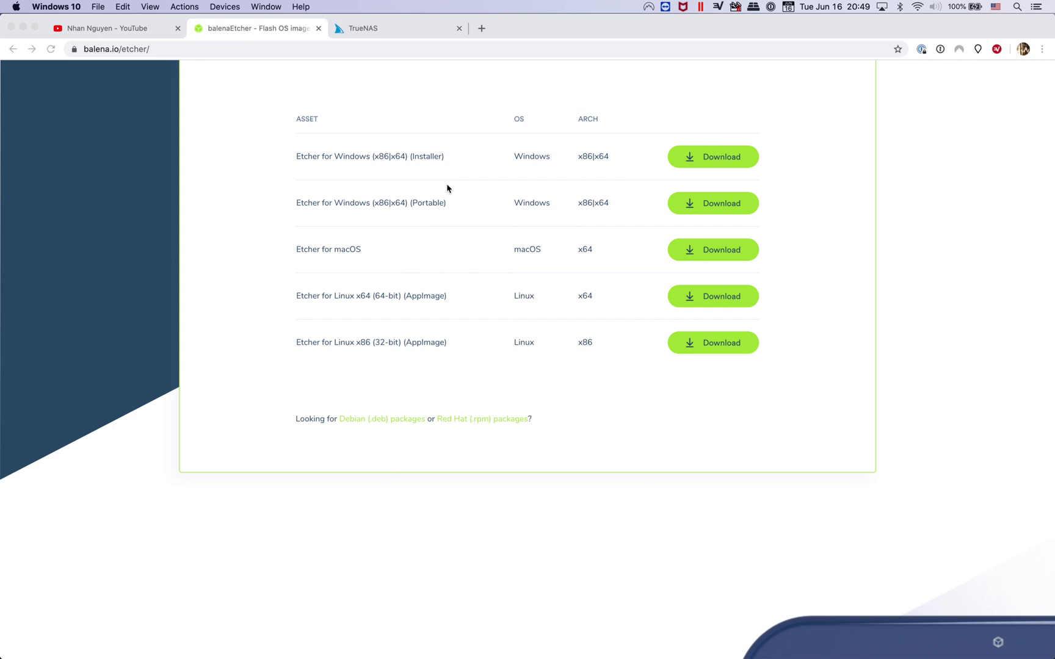
pyautogui.scroll(1, 447, 188)
pyautogui.scroll(6, 448, 188)
pyautogui.scroll(4, 447, 188)
pyautogui.scroll(4, 448, 188)
pyautogui.scroll(3, 448, 188)
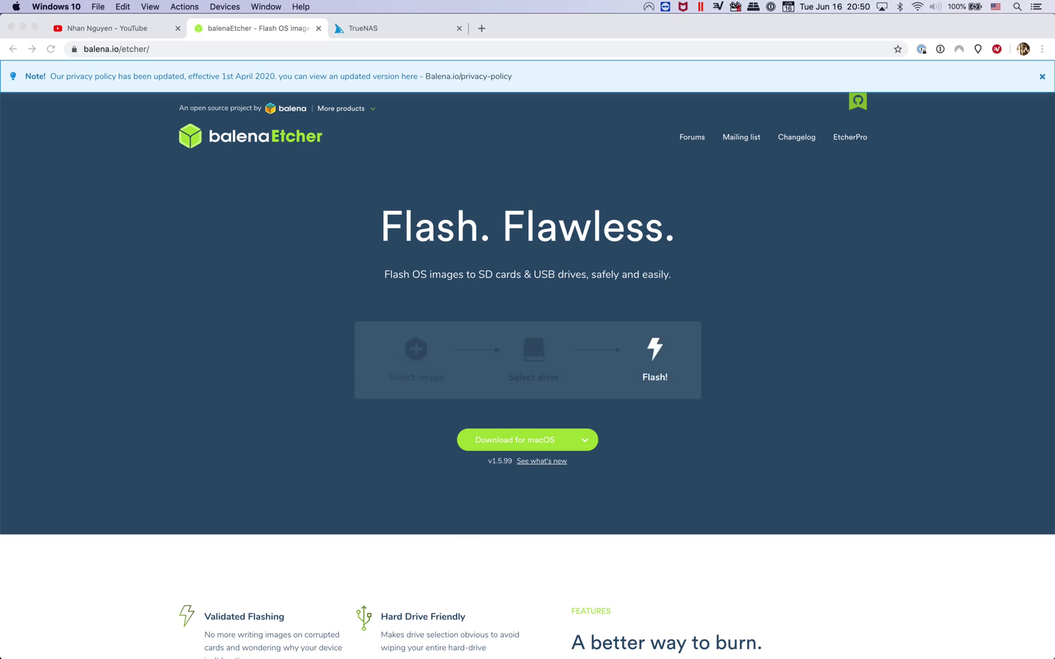
pyautogui.moveTo(346, 651)
pyautogui.click(330, 633)
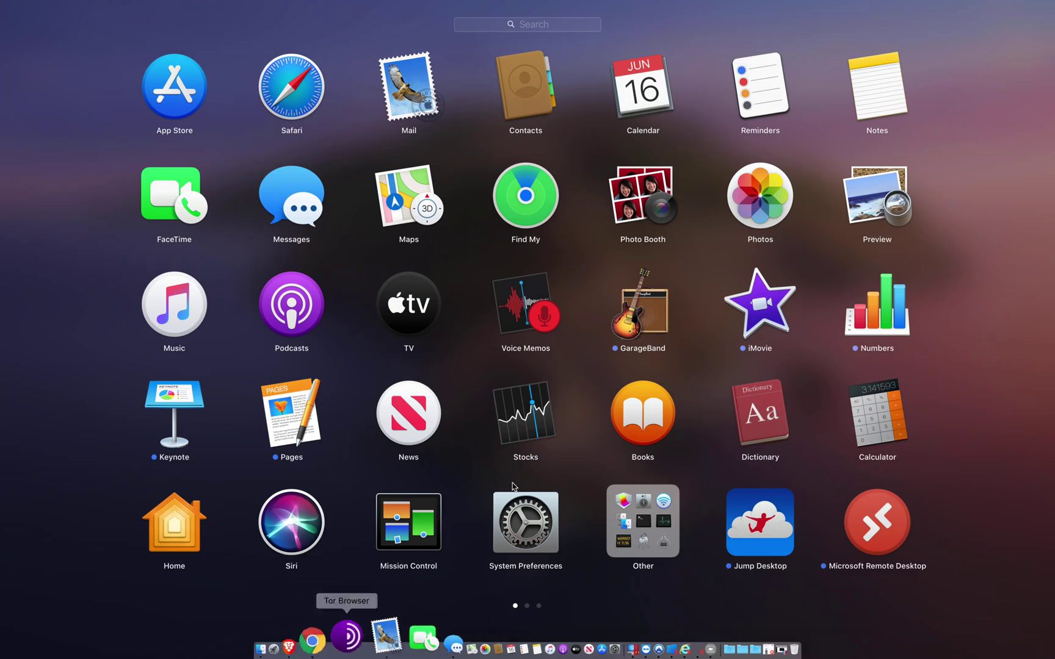
# Step: Swipe to Launchpad's third page and launch balenaEtcher
pyautogui.hscroll(3, 518, 447)
pyautogui.hscroll(3, 520, 483)
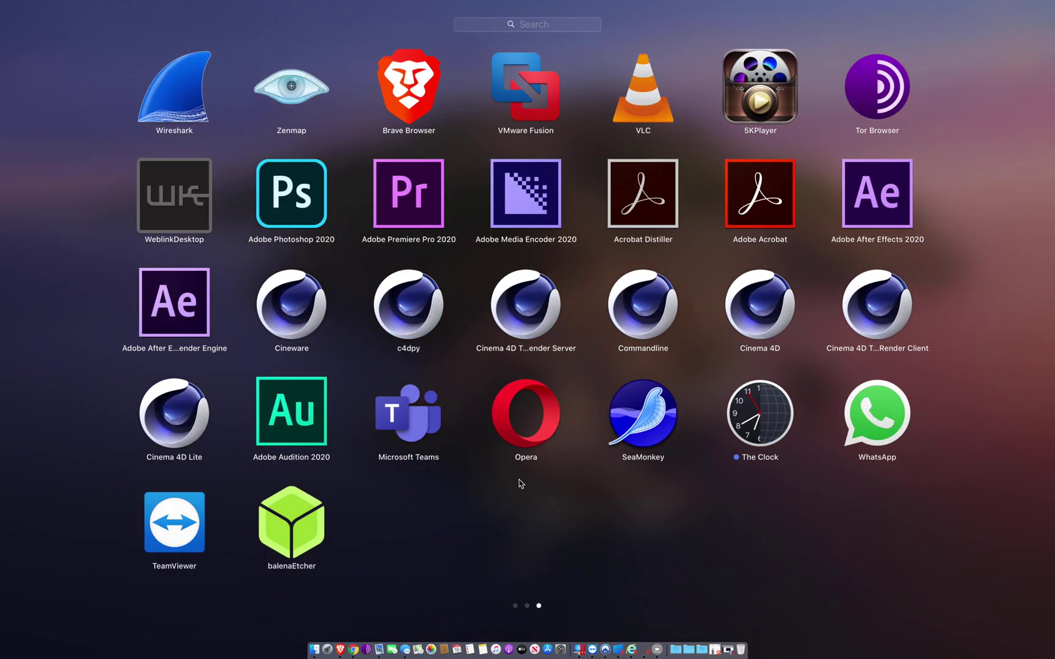
pyautogui.click(303, 530)
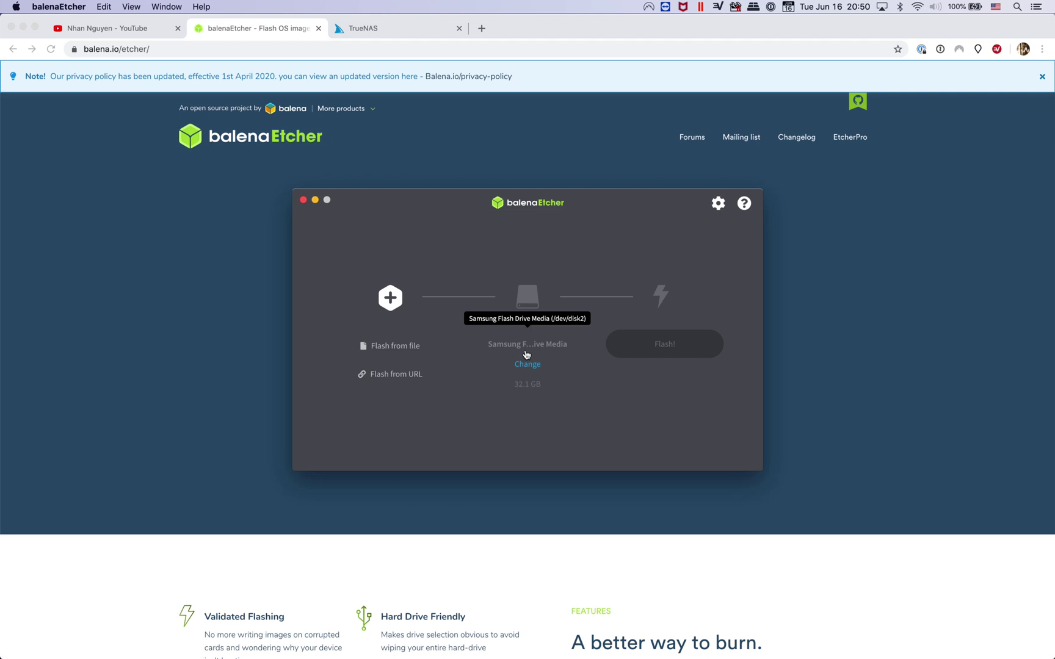
# Step: Load FreeNAS-11.3-U2.1.iso from Downloads as the image and start flashing
pyautogui.click(383, 353)
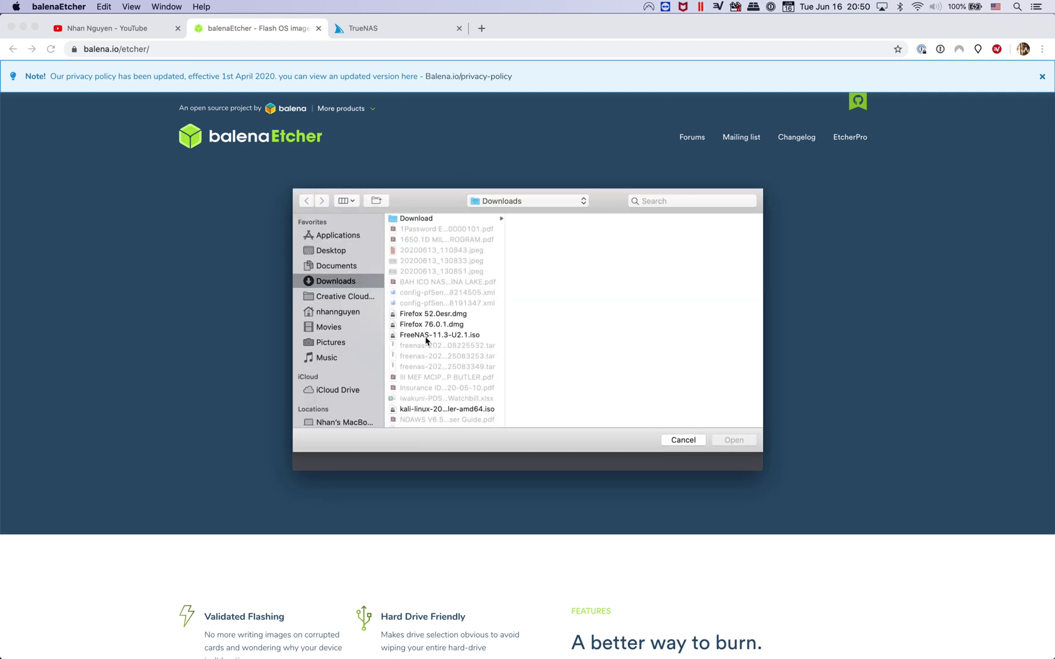
pyautogui.click(427, 337)
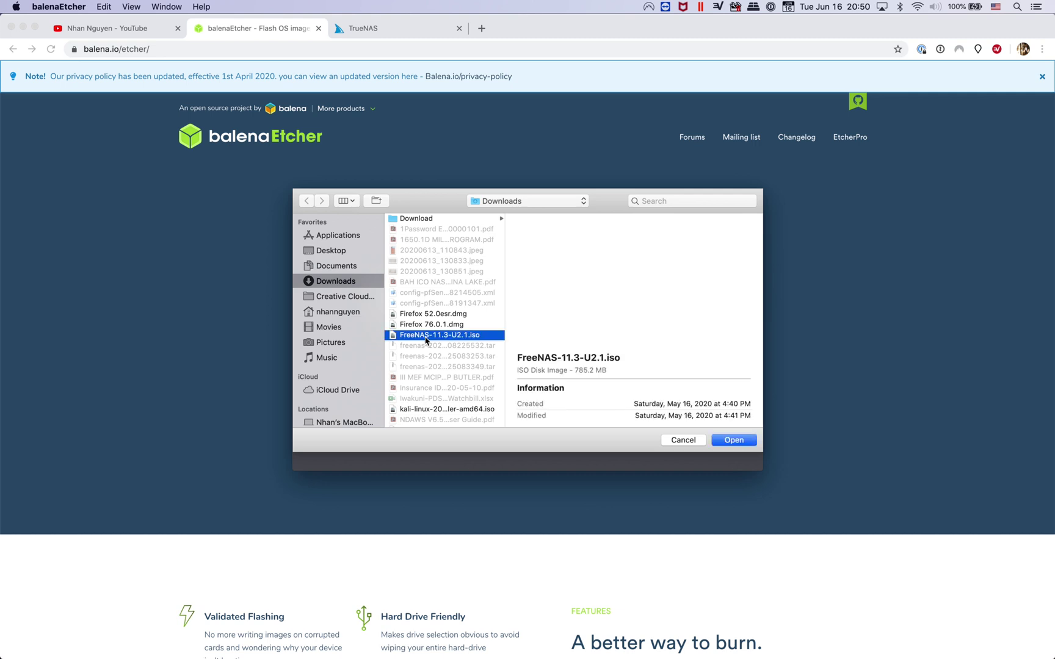
pyautogui.click(740, 442)
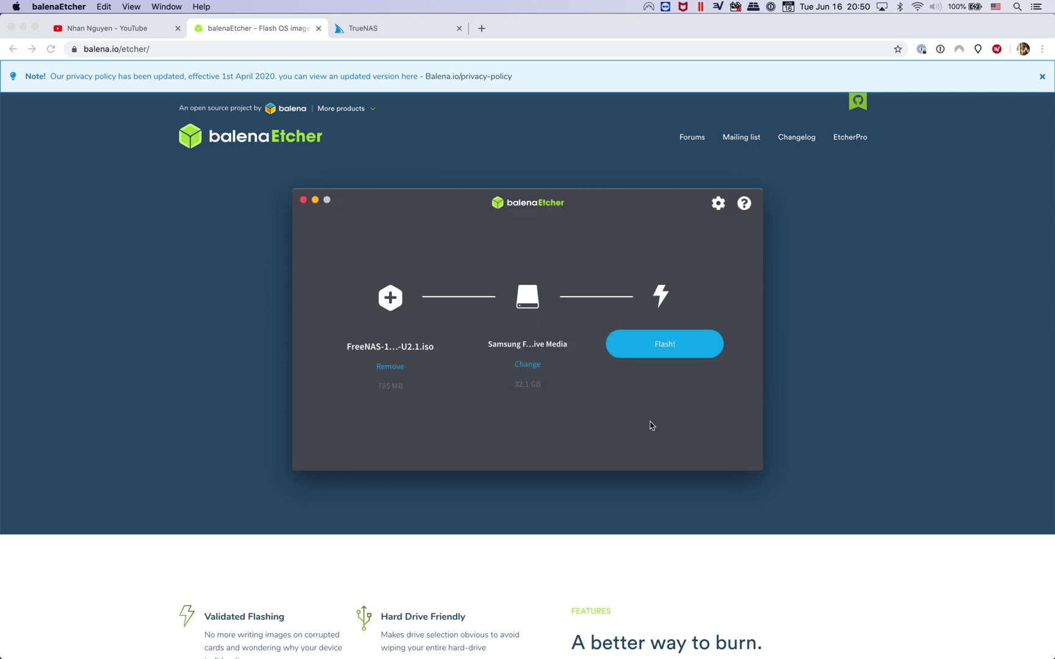
pyautogui.click(670, 357)
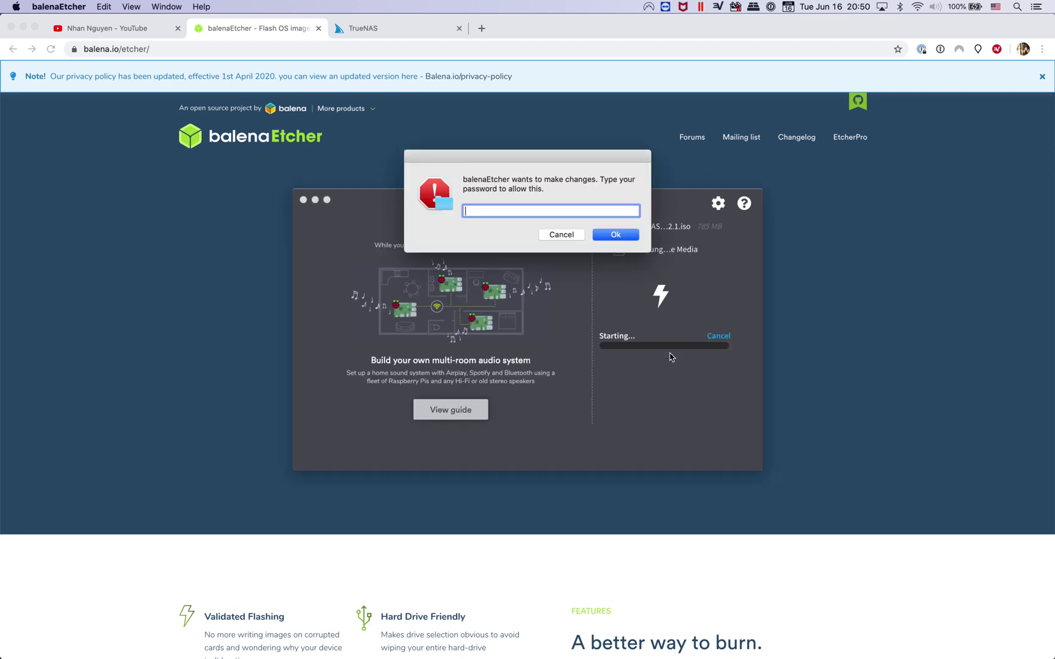
# Step: Authorise flashing with the macOS administrator password so writing to the Samsung drive begins
pyautogui.write('••••')
pyautogui.write('•••••')
pyautogui.write('••')
pyautogui.press('Return')
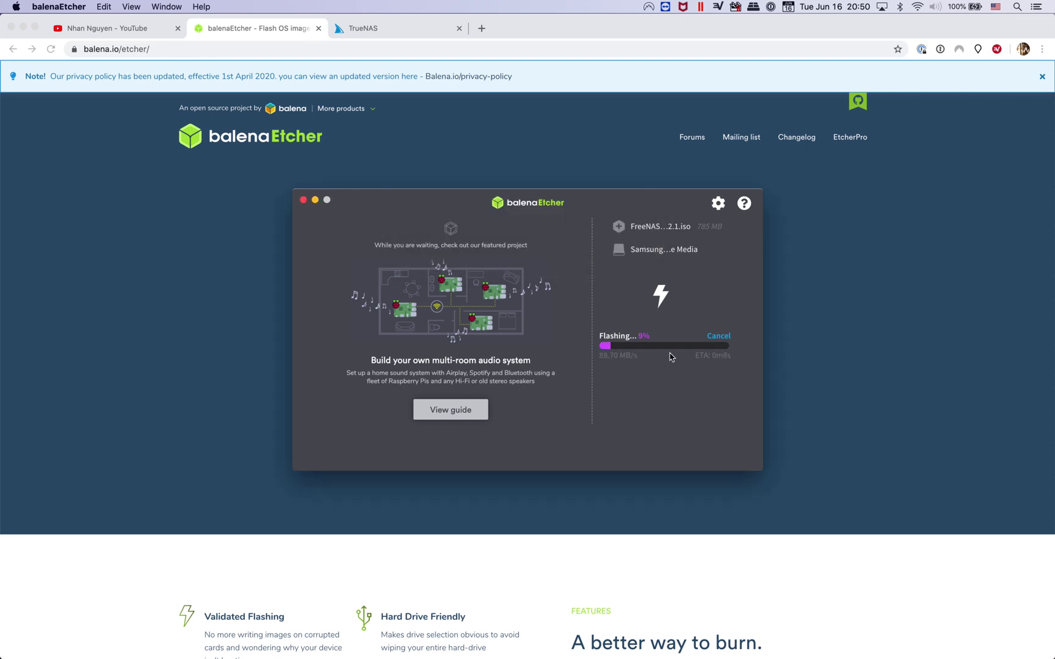